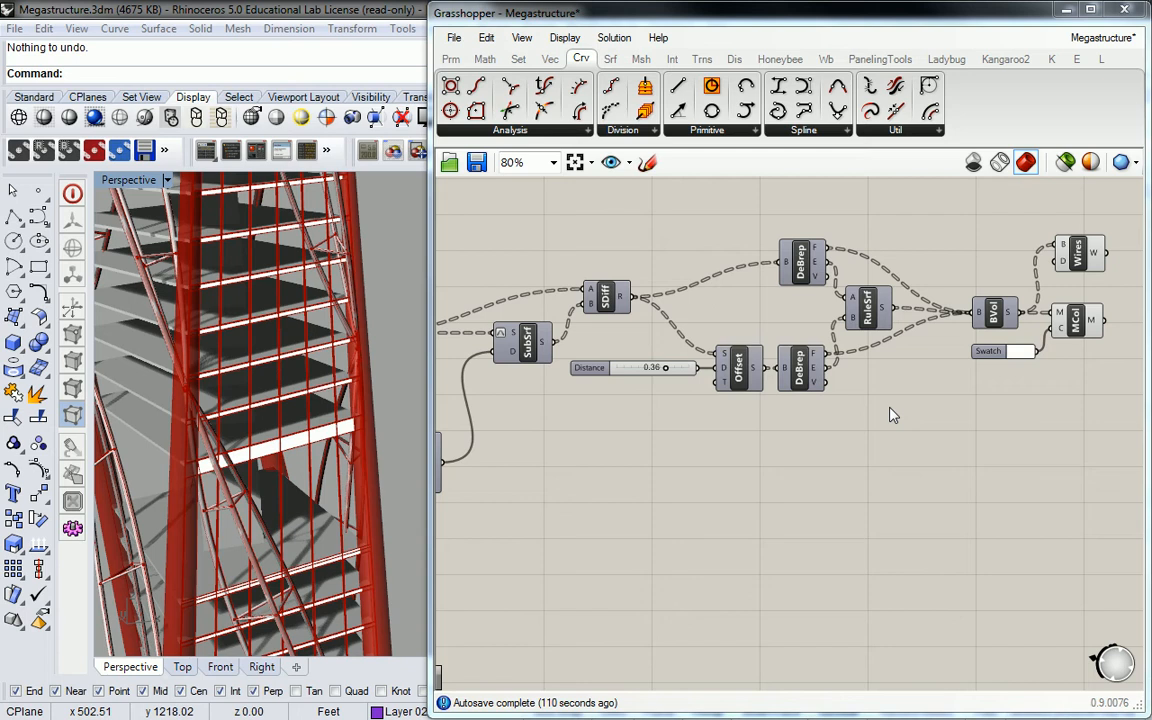
- Duplicate the MCol component with its colour swatch into the empty canvas area below the facade definition
drag(1085, 381, 1040, 316)
shift+click(989, 352)
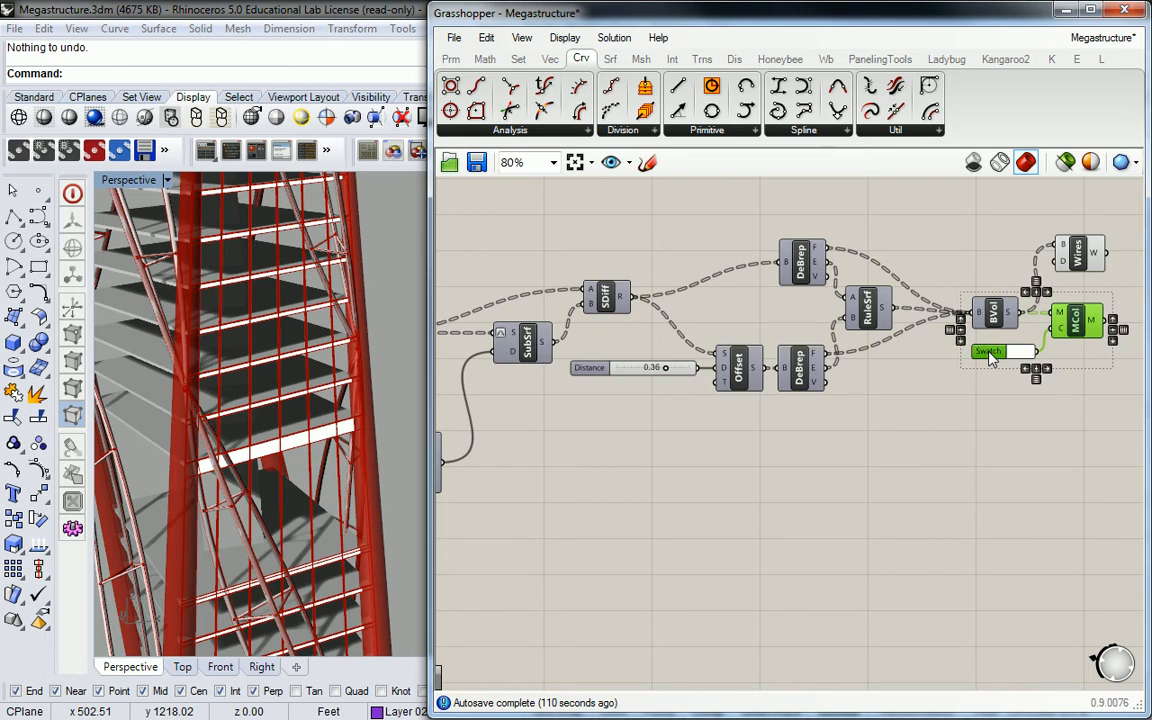
scroll(1040, 350, down, 5)
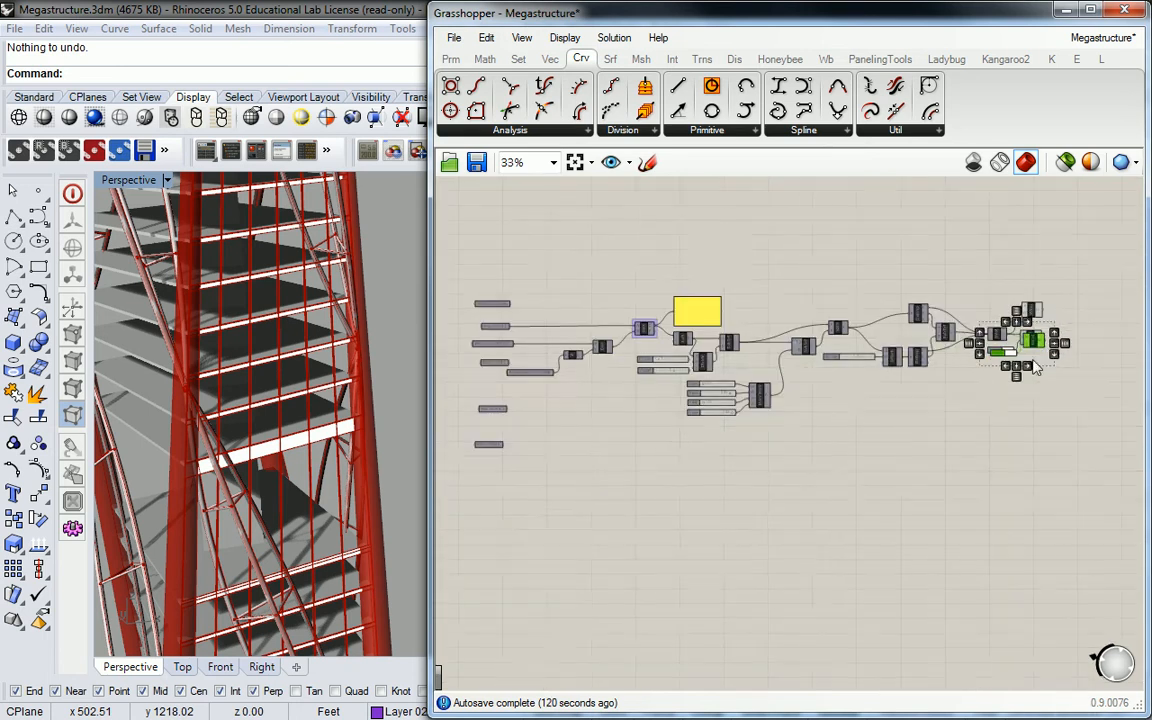
drag(1025, 333, 925, 487)
- Wire the surface output of the SubSrf fed by Dom²Num into the duplicated MCol's mesh input, replacing its existing connection
scroll(850, 413, up, 5)
right_drag(797, 363, 752, 250)
right_drag(668, 205, 680, 254)
click(678, 252)
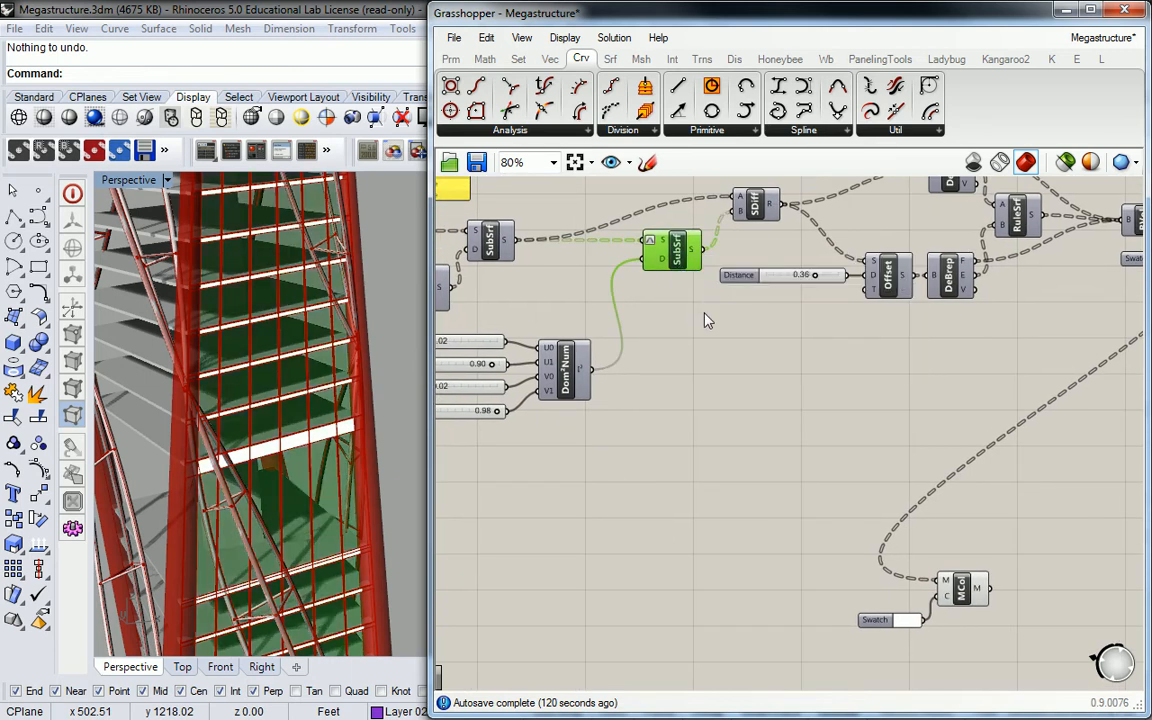
drag(707, 255, 940, 580)
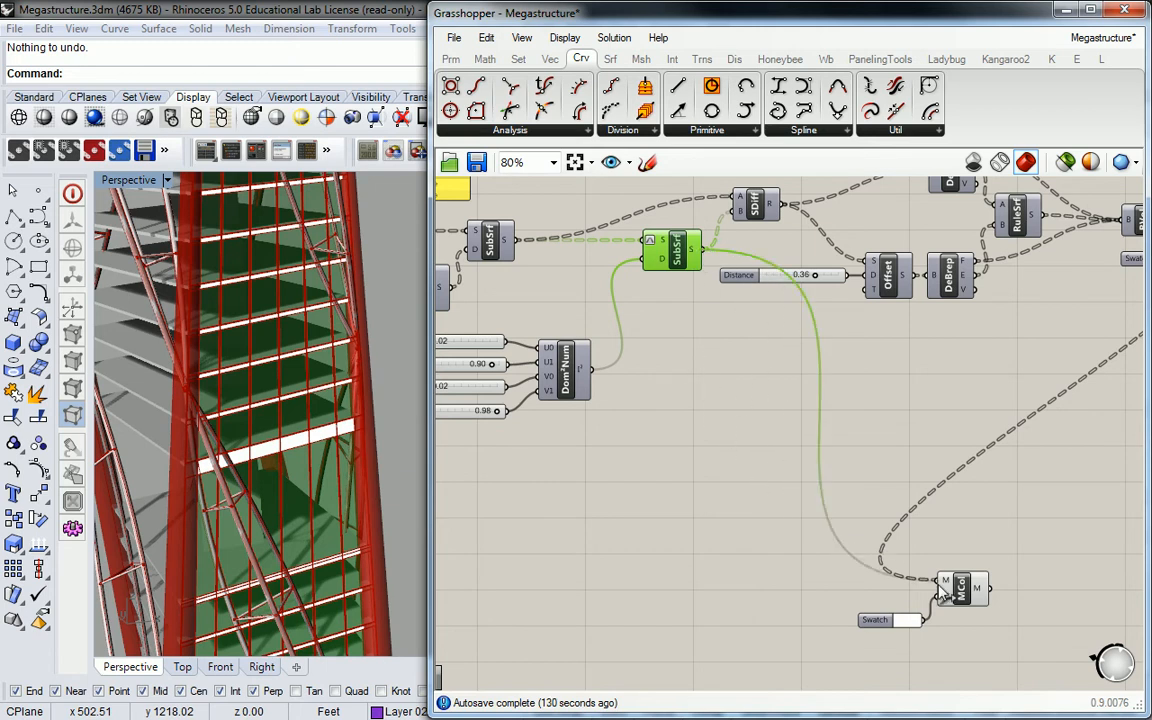
- Turn off the preview of the SubSrf component that feeds the duplicated MCol
right_click(672, 250)
click(715, 288)
click(779, 449)
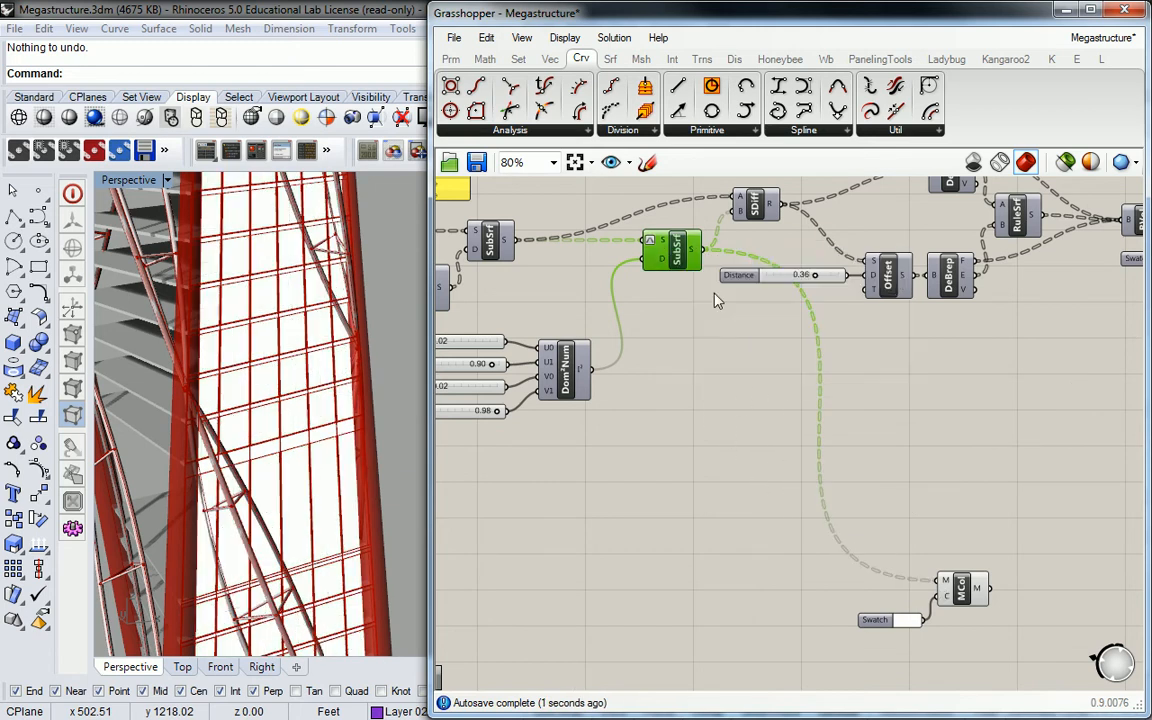
- Set the duplicated swatch to a muted blue-green with hue 174°, saturation 16 and value 69
right_drag(826, 522, 762, 455)
click(842, 551)
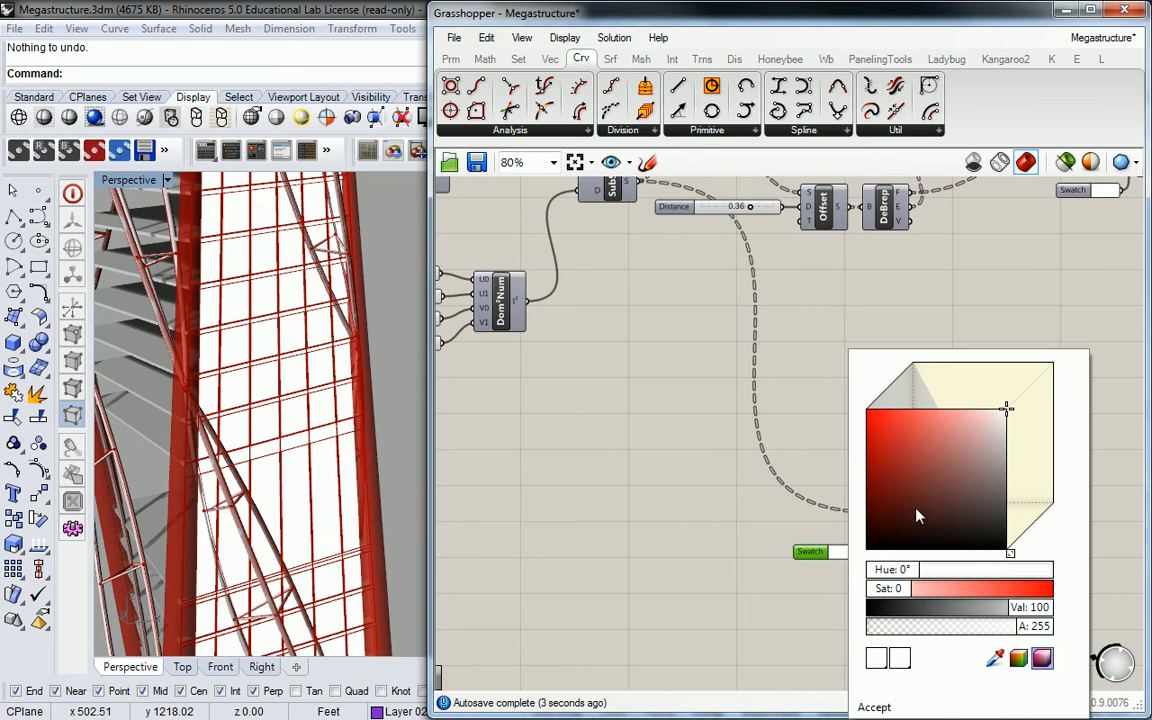
drag(905, 570, 977, 582)
drag(1040, 385, 1006, 429)
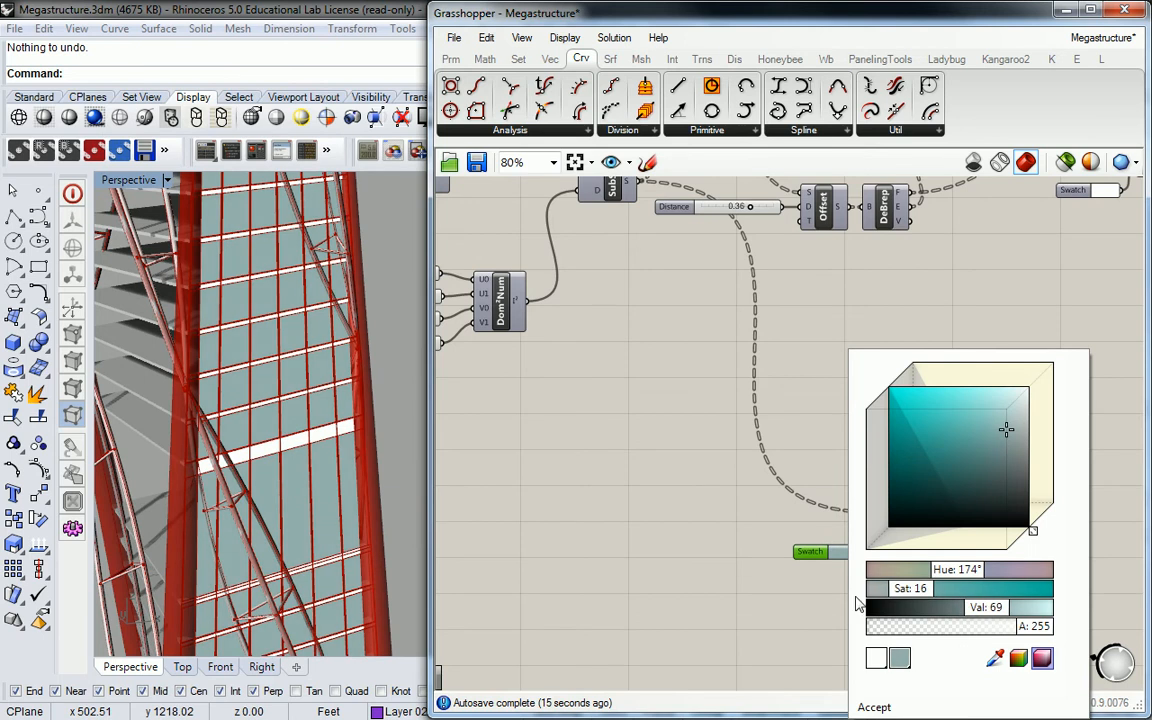
click(880, 707)
click(708, 555)
- Examine the tinted facade panels across the whole tower in the Perspective viewport
right_drag(366, 404, 305, 390)
scroll(366, 404, down, 7)
scroll(293, 404, down, 4)
scroll(287, 432, up, 5)
scroll(305, 390, down, 4)
scroll(321, 386, up, 6)
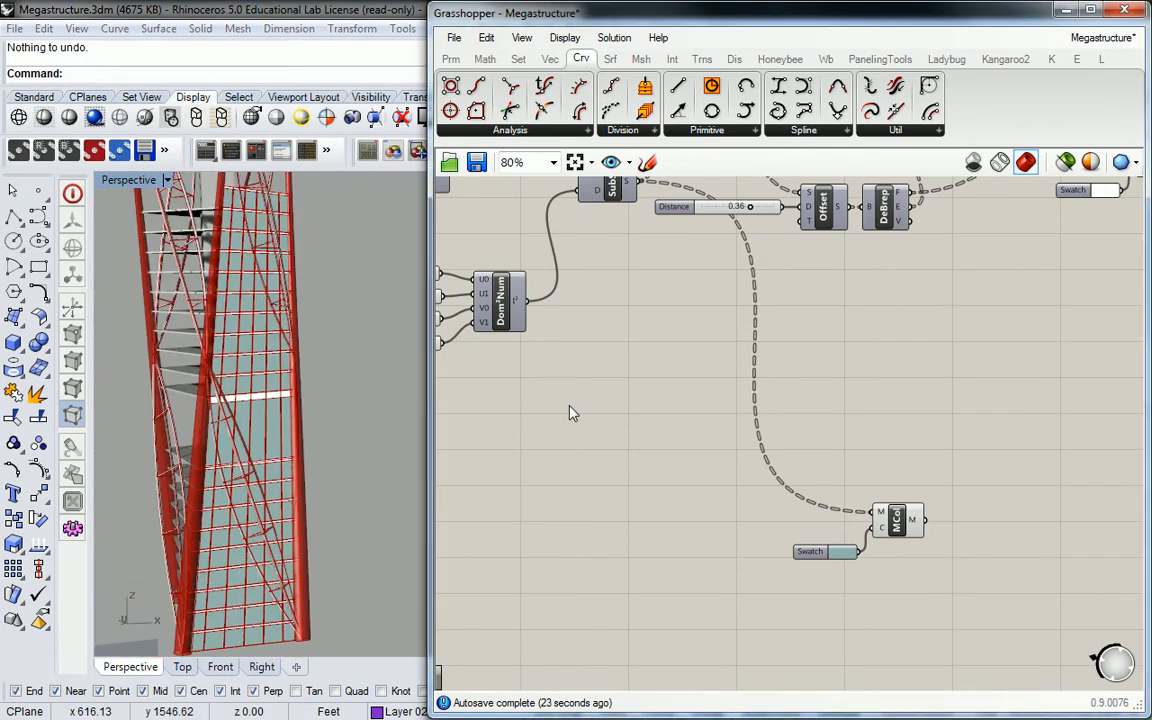
- Review the floor-to-floor Weave logic in the definition and the facade components leading to BVol and both MCol components
scroll(842, 394, down, 1)
right_drag(842, 394, 769, 473)
drag(869, 476, 718, 628)
drag(810, 583, 1012, 418)
click(1018, 550)
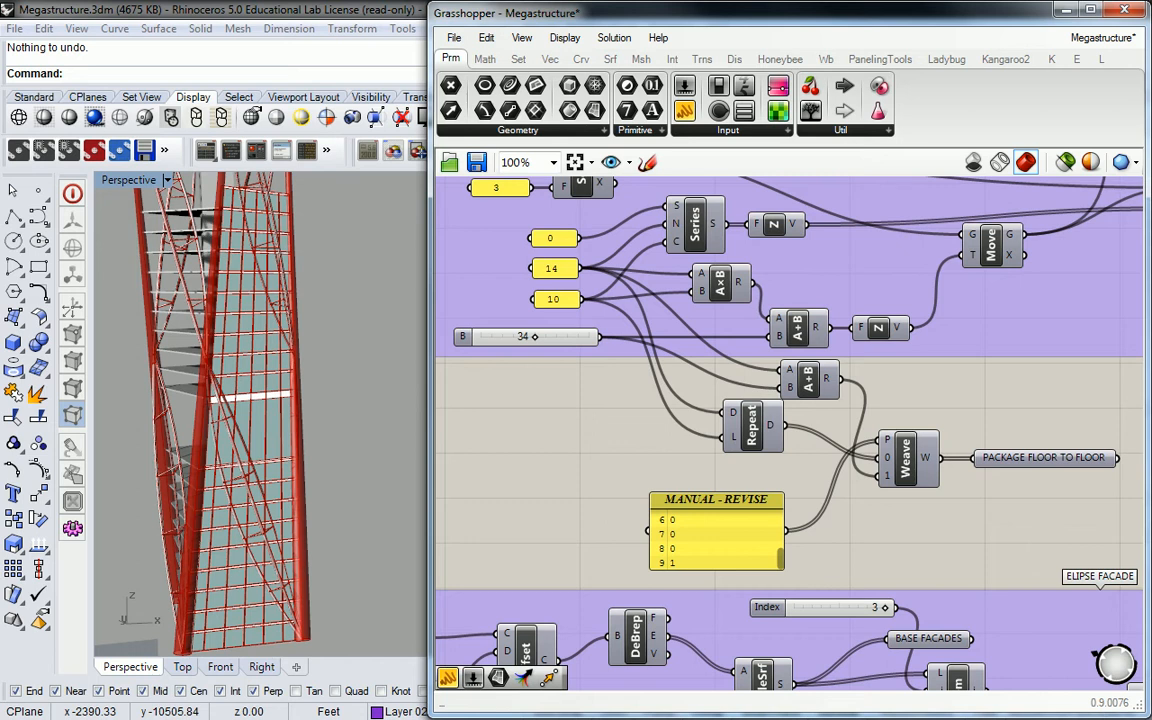
right_drag(360, 441, 248, 421)
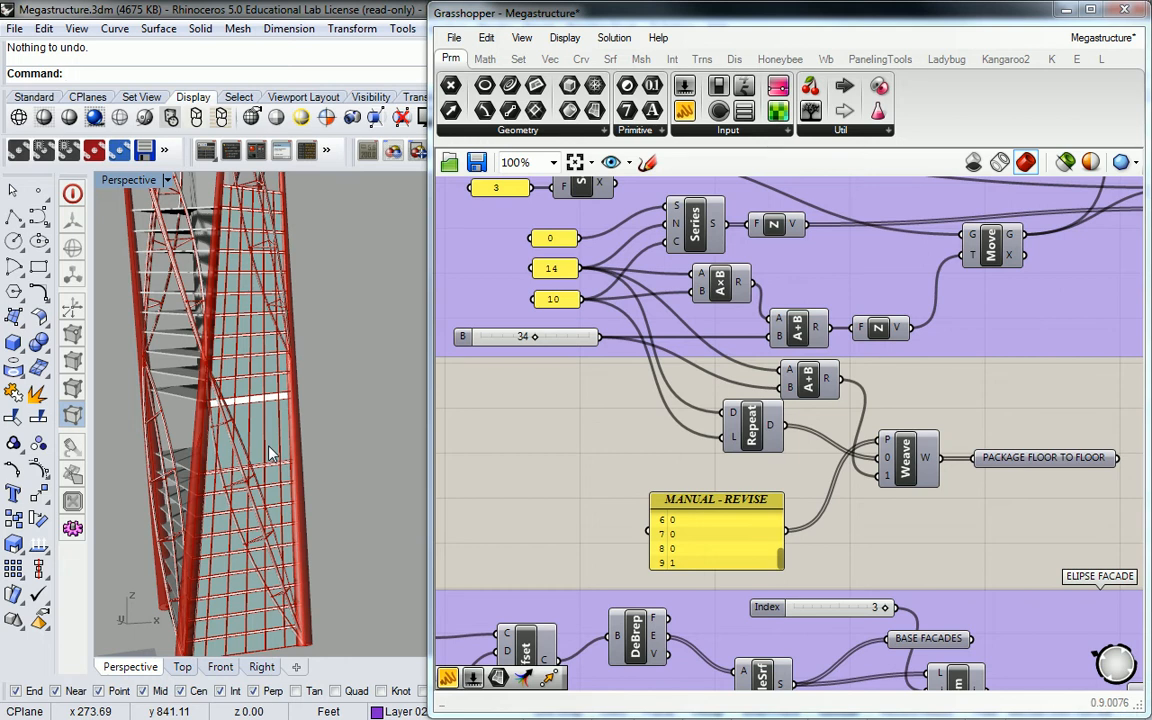
right_drag(932, 394, 766, 392)
scroll(766, 394, down, 2)
right_drag(912, 414, 587, 374)
scroll(590, 374, down, 8)
right_drag(938, 460, 591, 386)
scroll(594, 384, down, 3)
scroll(799, 404, up, 8)
scroll(862, 445, up, 5)
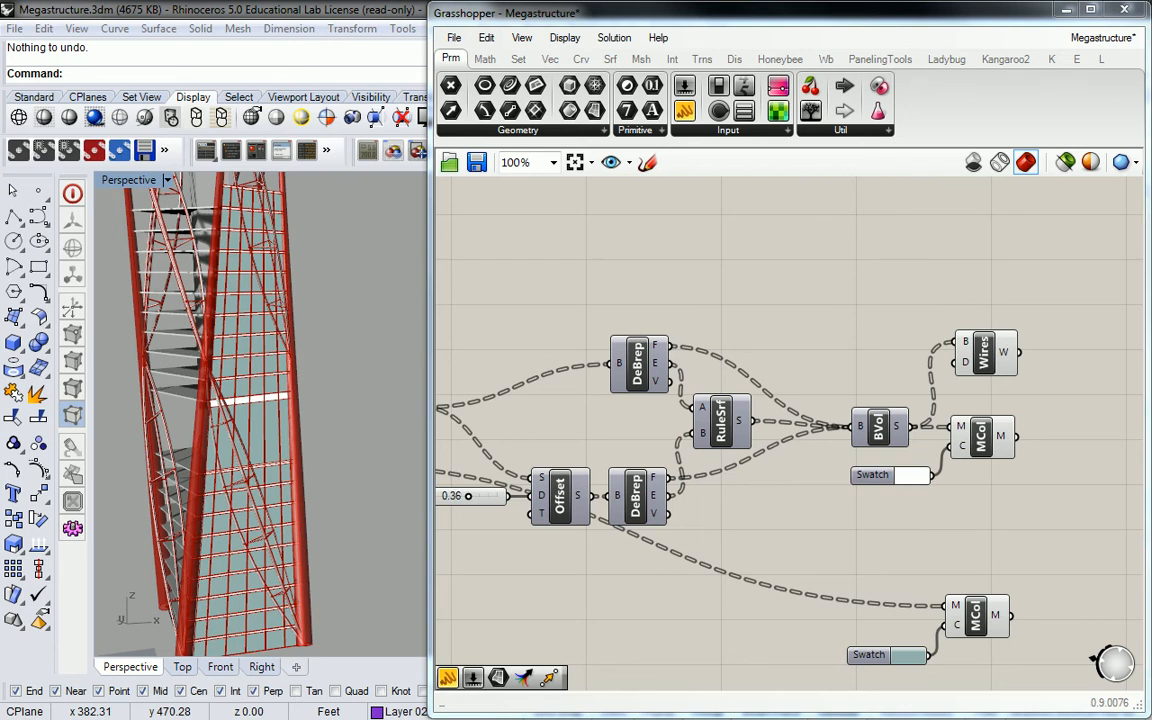
- Switch to the browser's burger image and compare its layers with the DeBrep, RuleSrf and BVol chain in Grasshopper
key(alt+Tab)
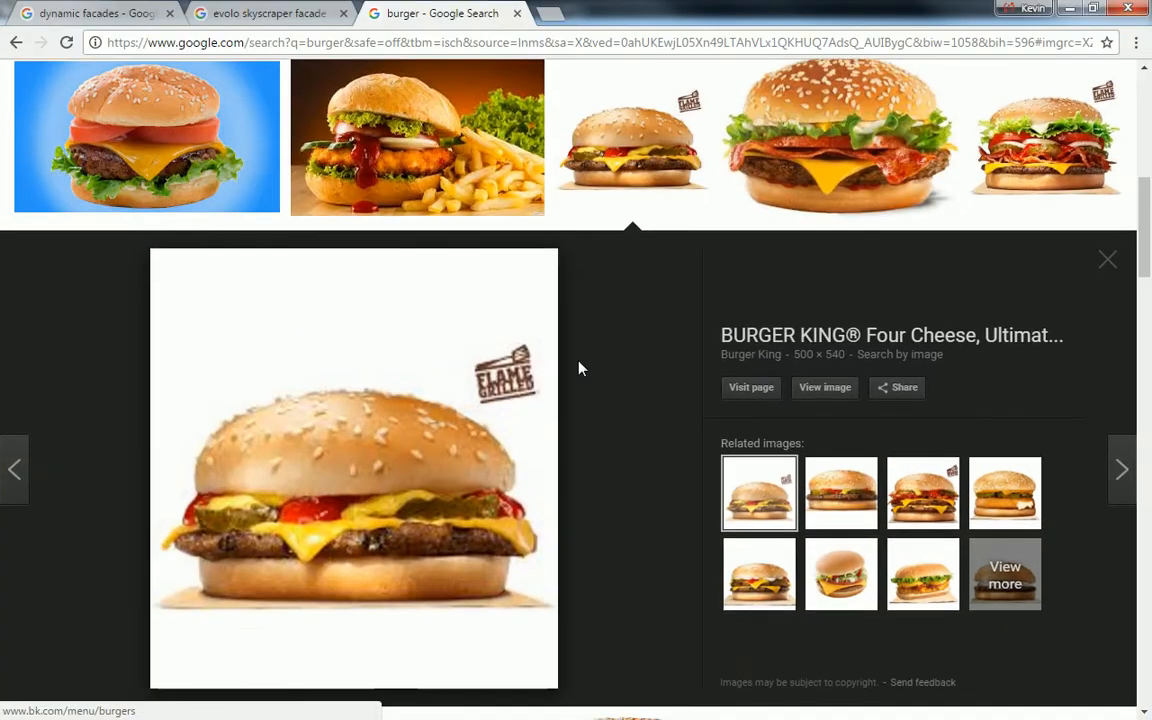
scroll(586, 358, down, 2)
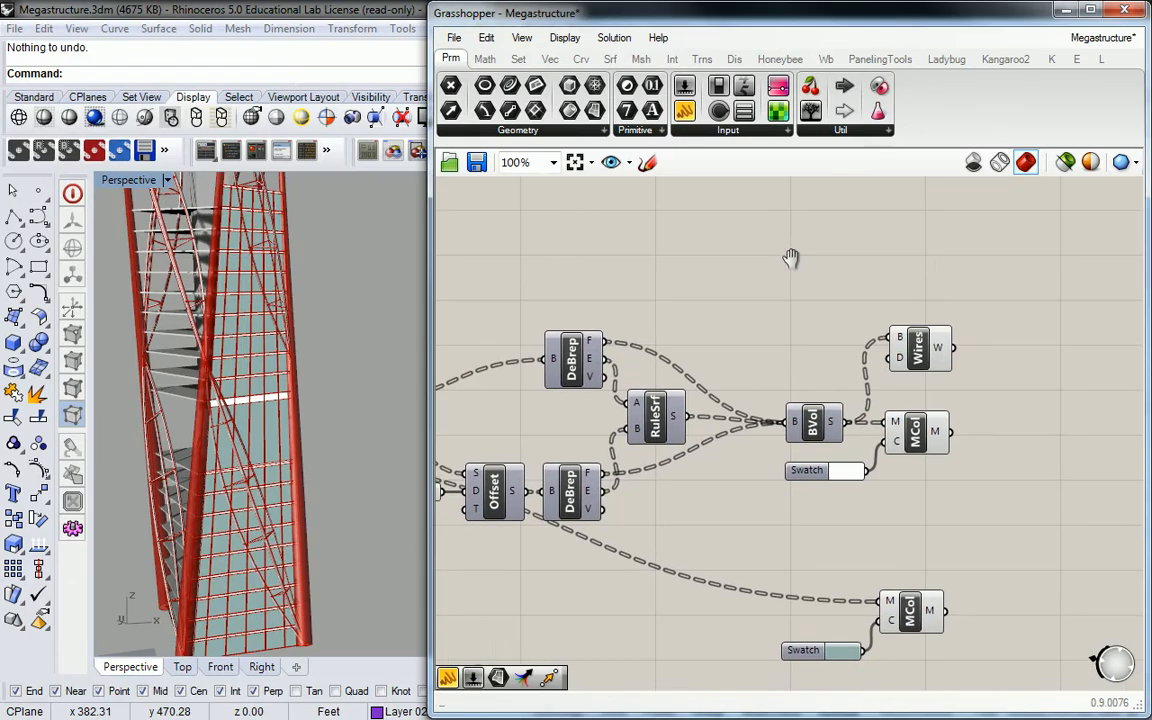
right_drag(818, 398, 991, 351)
click(737, 305)
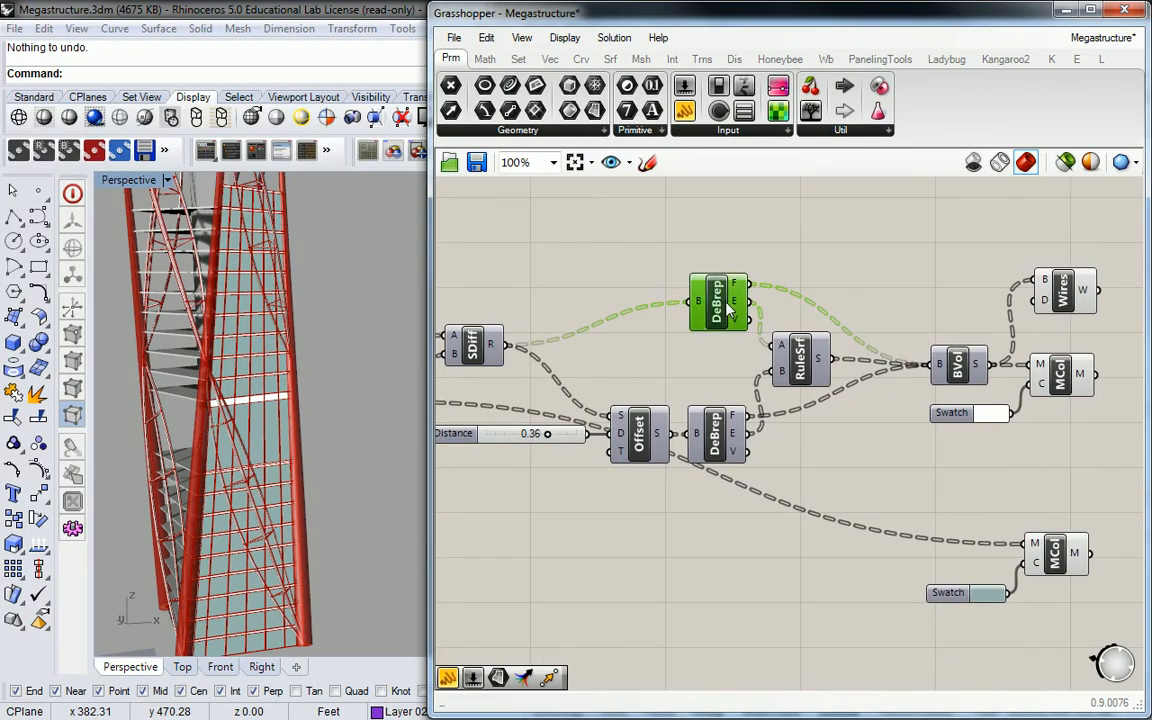
scroll(737, 310, up, 2)
click(850, 398)
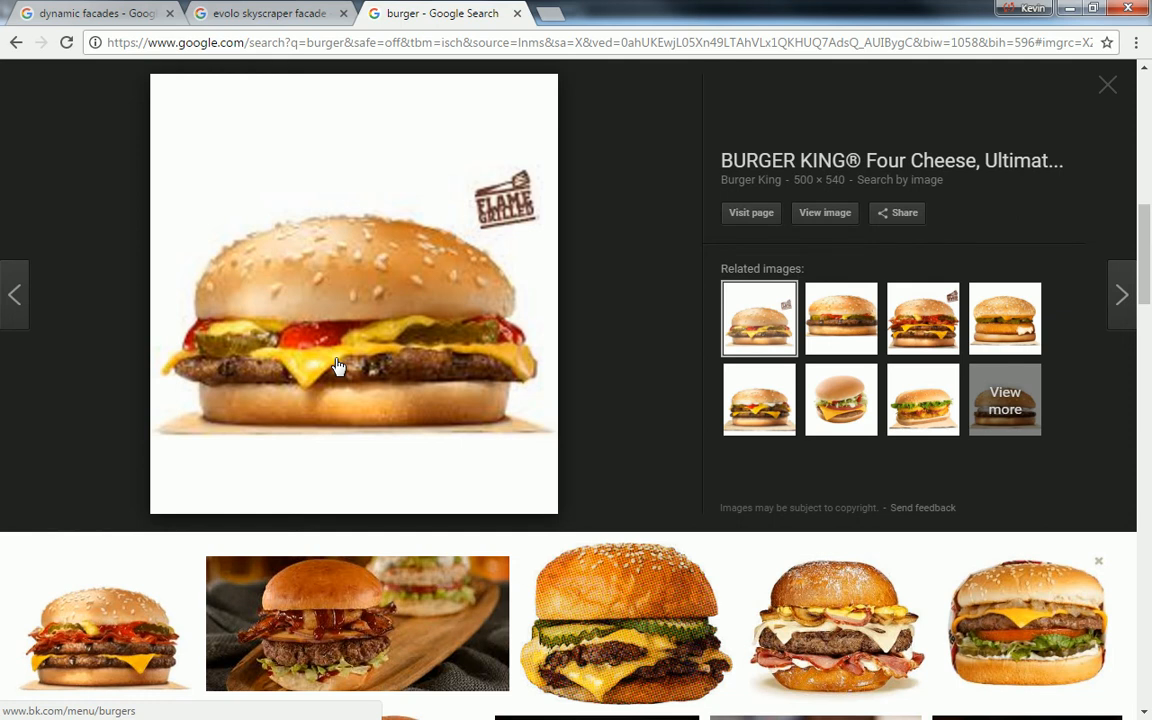
click(1069, 9)
- Trace the face outputs of both DeBrep components and the RuleSrf surface output into BVol
click(880, 256)
right_drag(880, 256, 804, 247)
drag(688, 275, 962, 378)
drag(790, 377, 958, 325)
drag(680, 467, 950, 326)
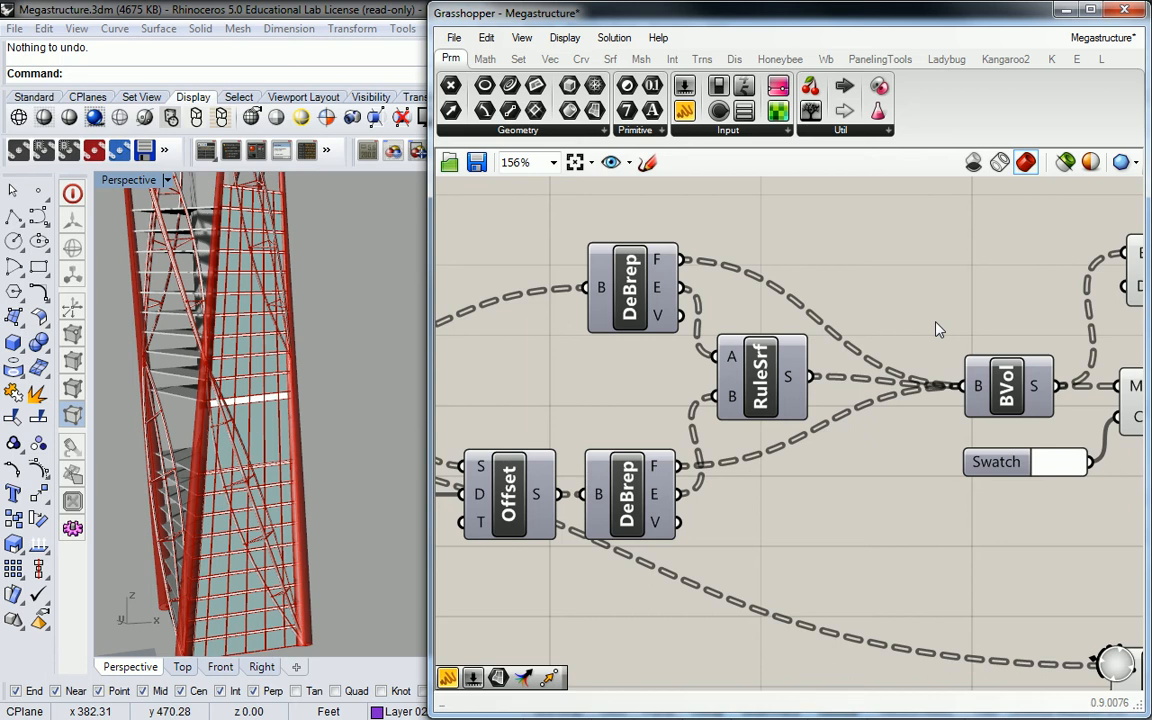
- Locate the Move component feeding PRE-CUT FLOOR PLATES and inspect its grafted geometry input
scroll(937, 328, down, 8)
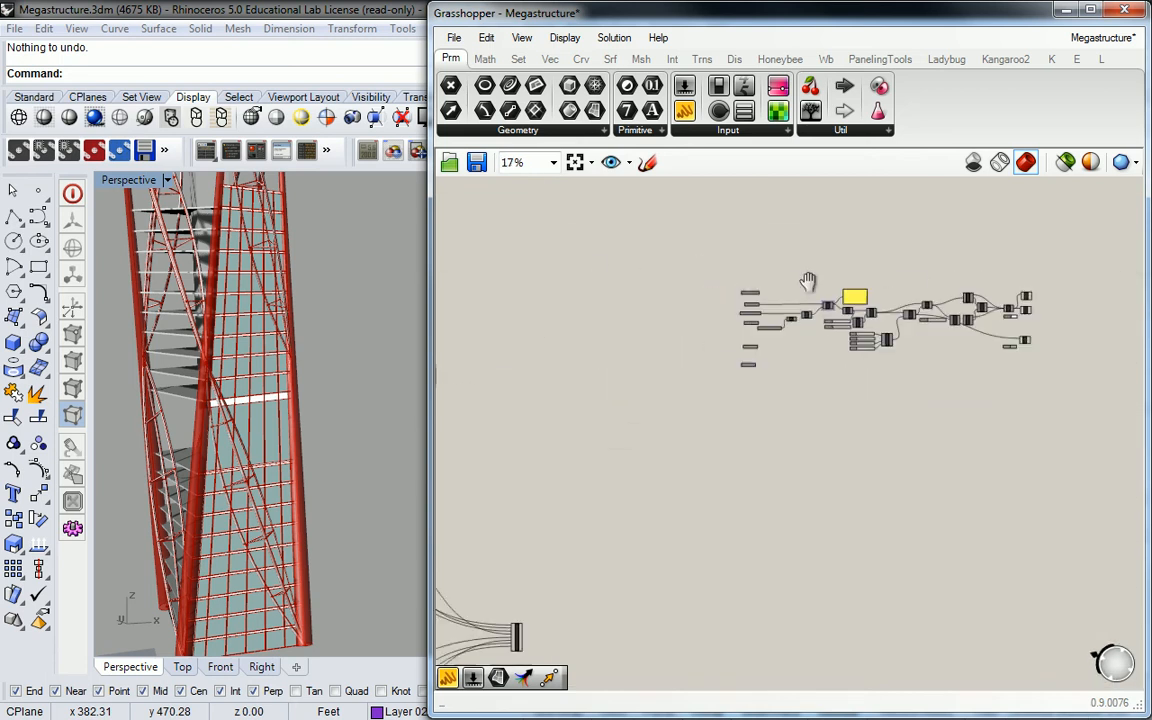
right_drag(242, 393, 236, 395)
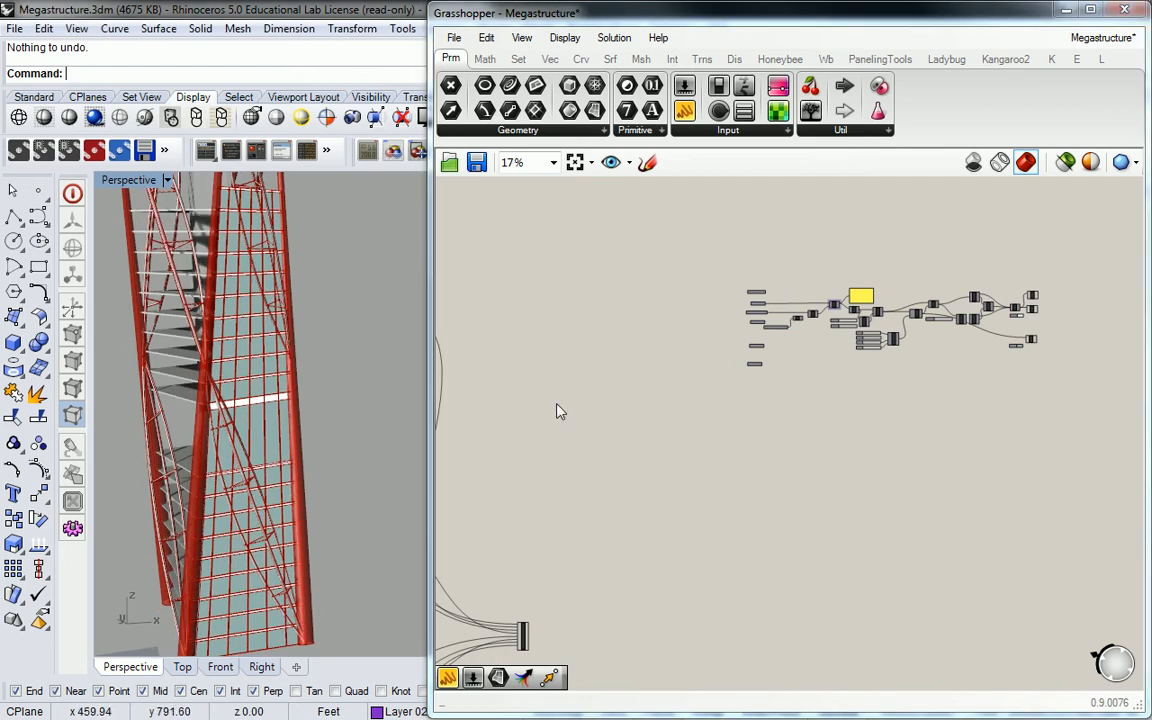
right_drag(881, 284, 988, 298)
scroll(962, 305, down, 5)
scroll(594, 188, up, 5)
scroll(692, 327, up, 7)
right_drag(608, 371, 563, 482)
right_drag(767, 408, 627, 378)
scroll(839, 382, up, 2)
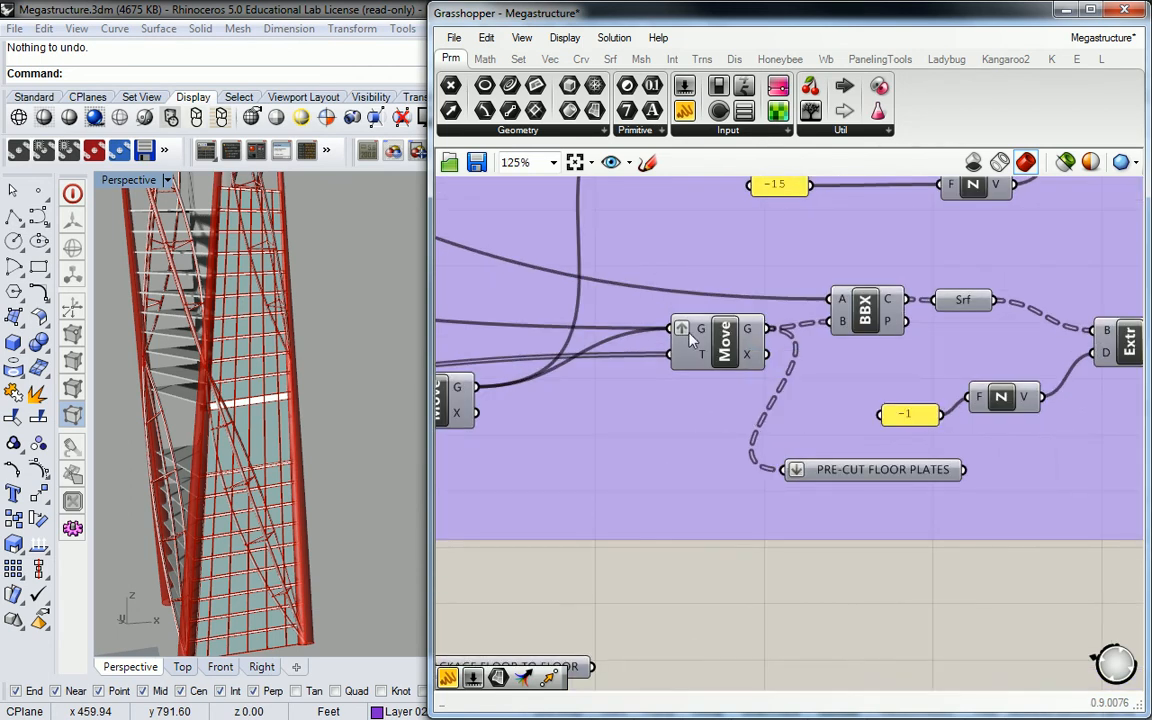
right_drag(695, 336, 822, 333)
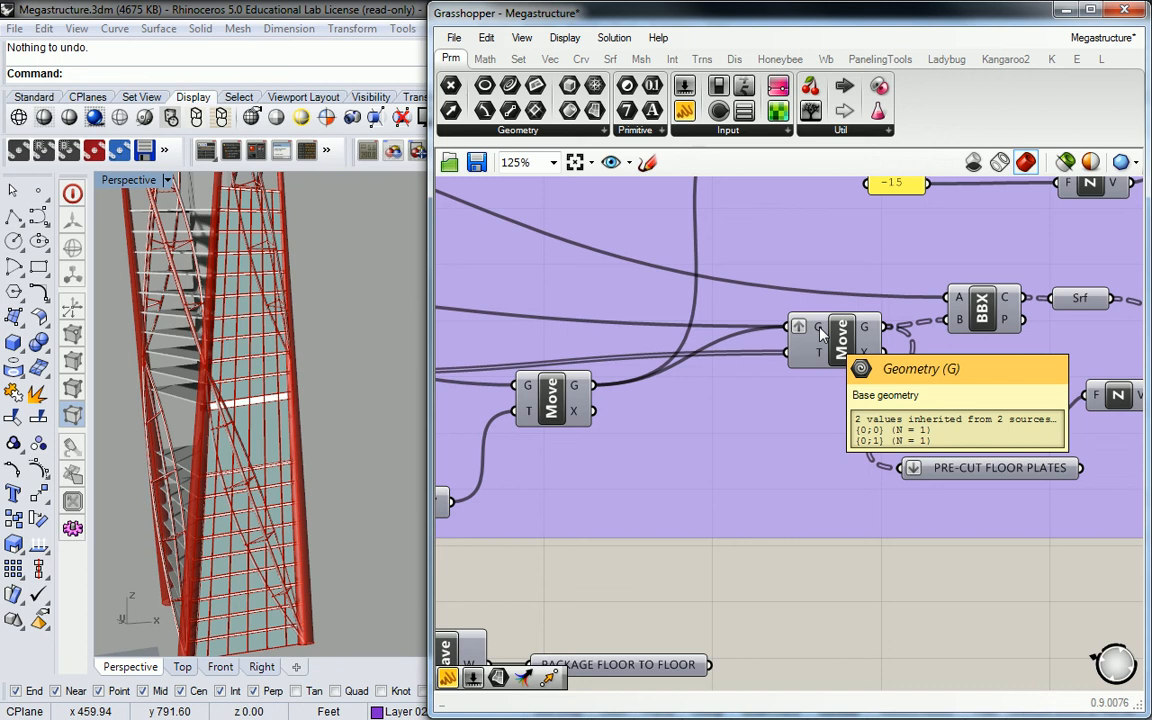
- Highlight the connections of the upstream Move and Scale components in the FLOOR PLATES group
scroll(820, 333, down, 4)
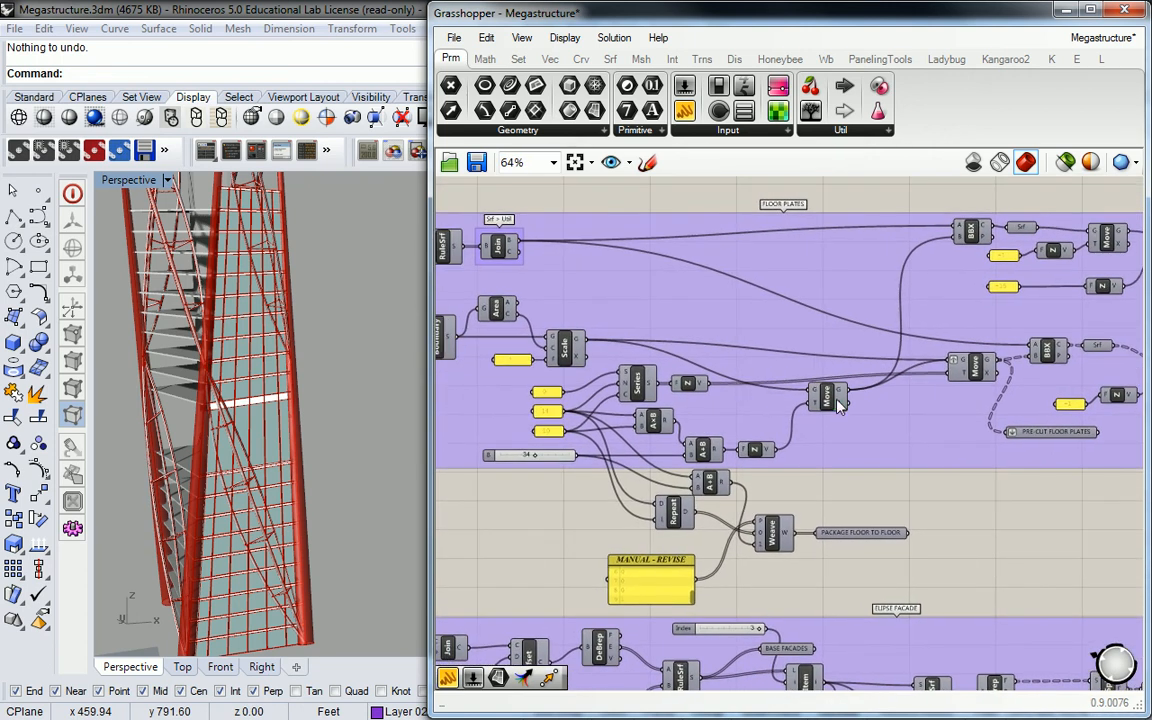
click(830, 398)
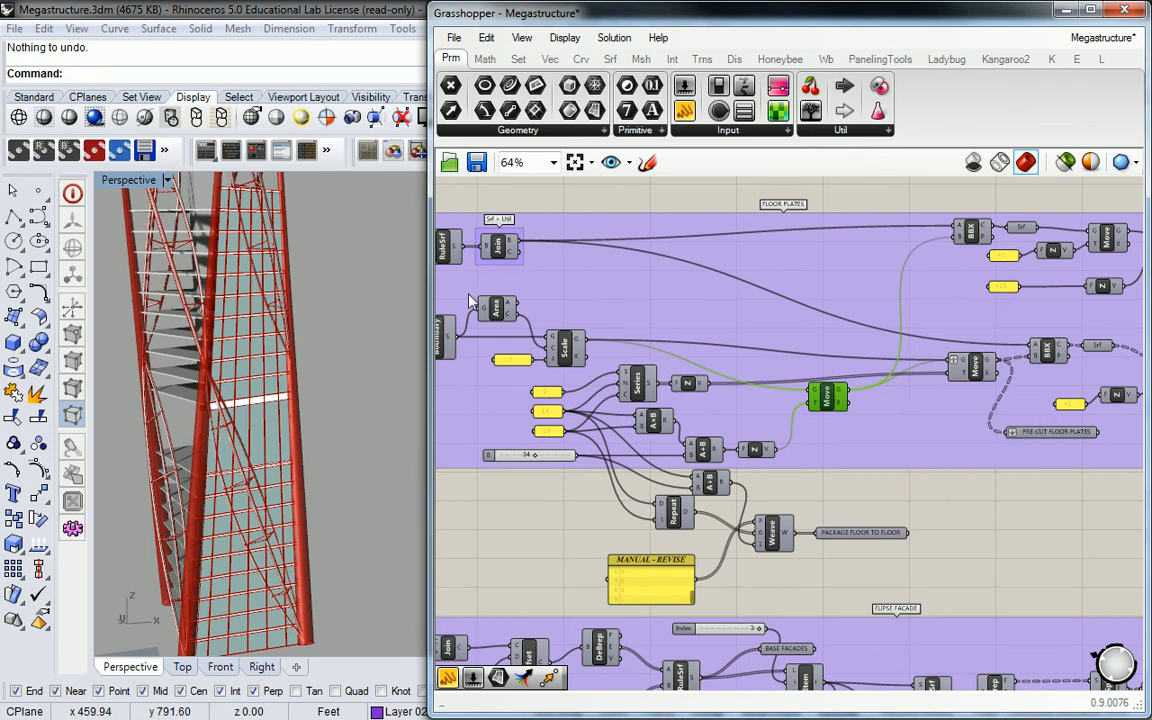
click(565, 348)
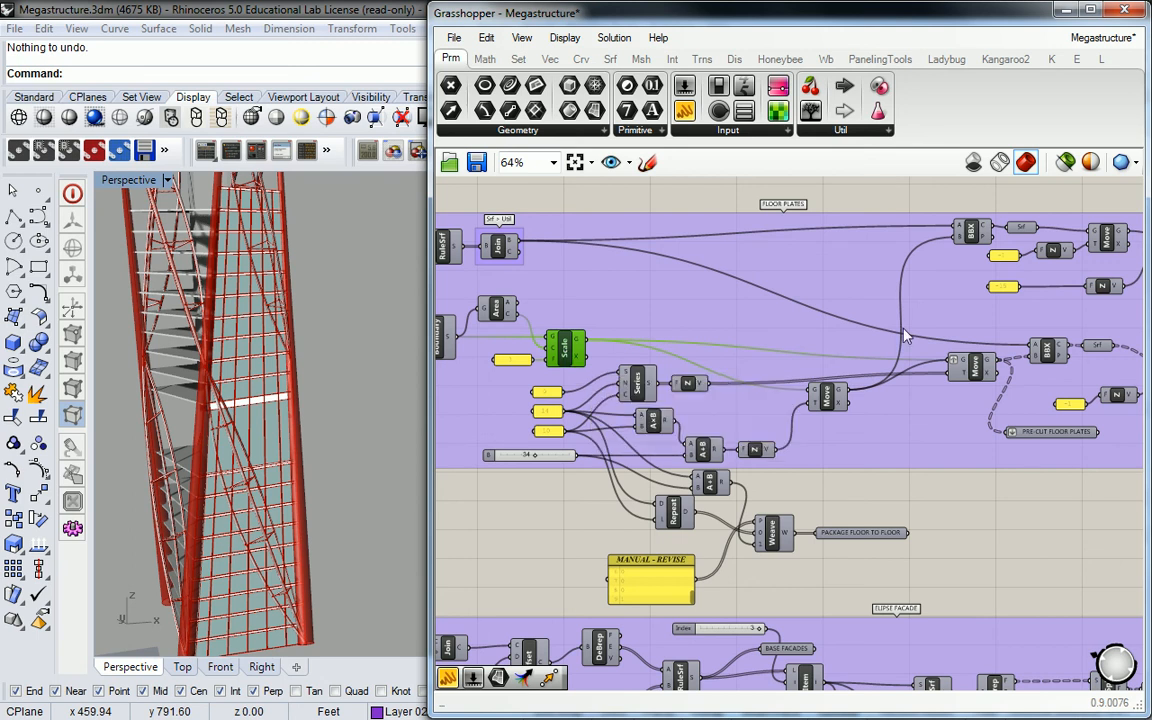
- Check the graft setting and the connected sources of the floor plates Move component's geometry input
right_click(962, 370)
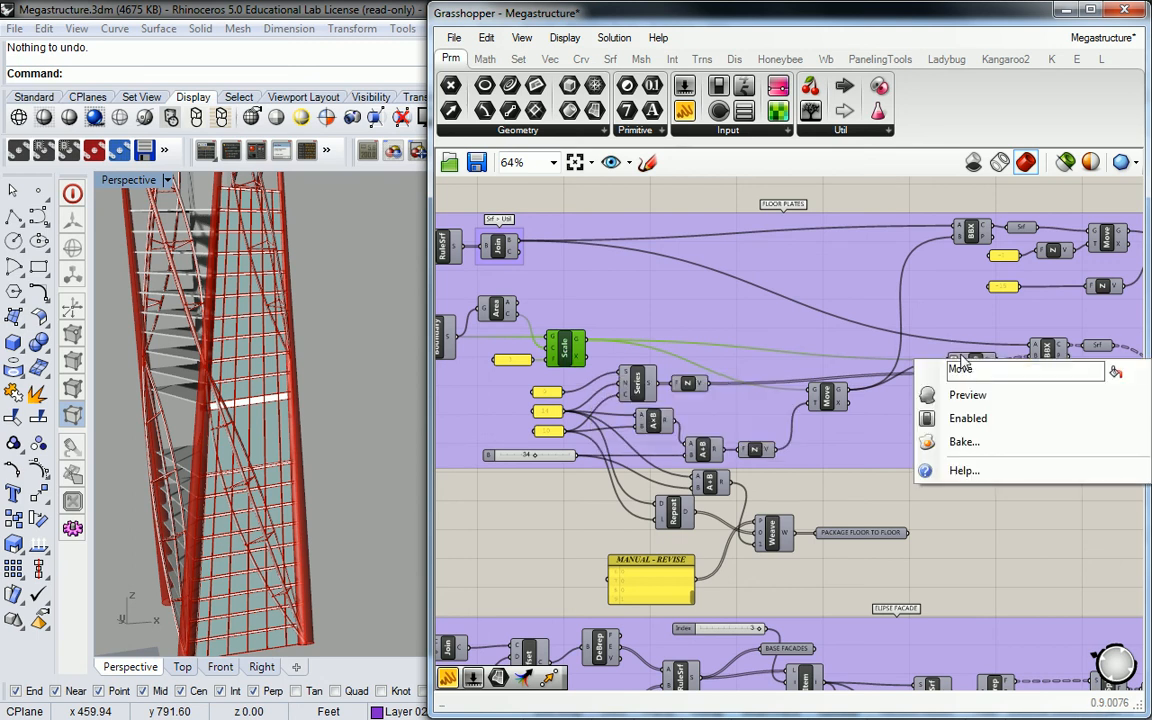
right_click(963, 357)
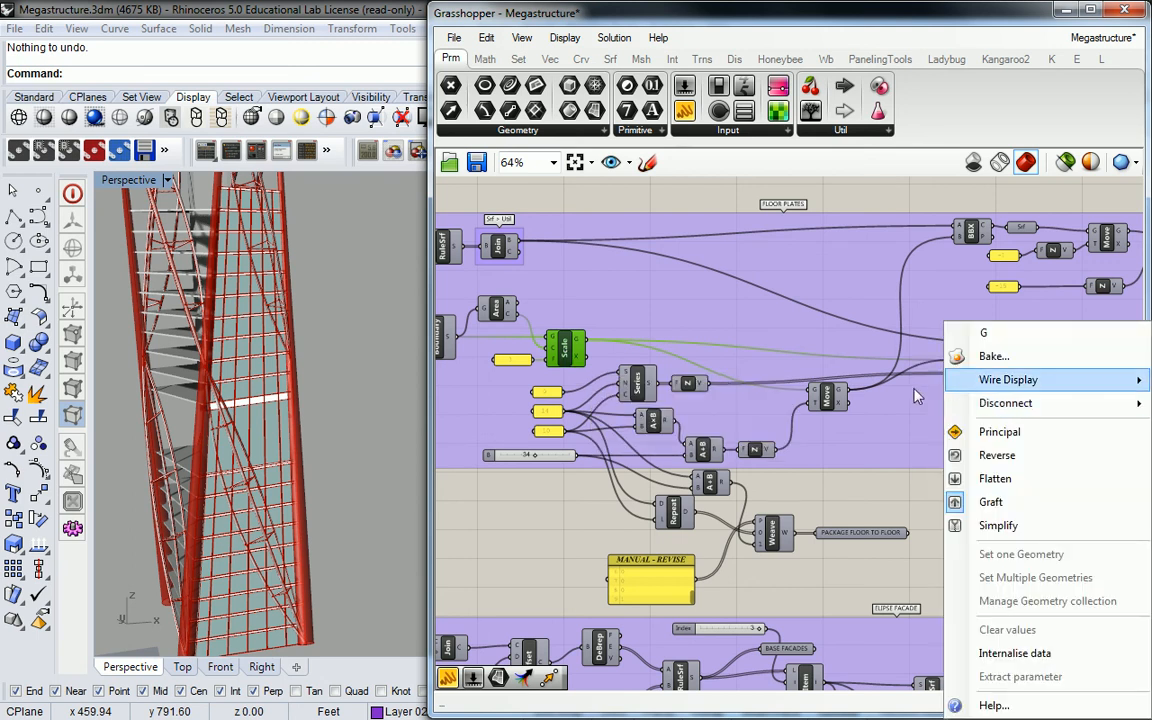
right_drag(852, 351, 634, 302)
right_click(744, 318)
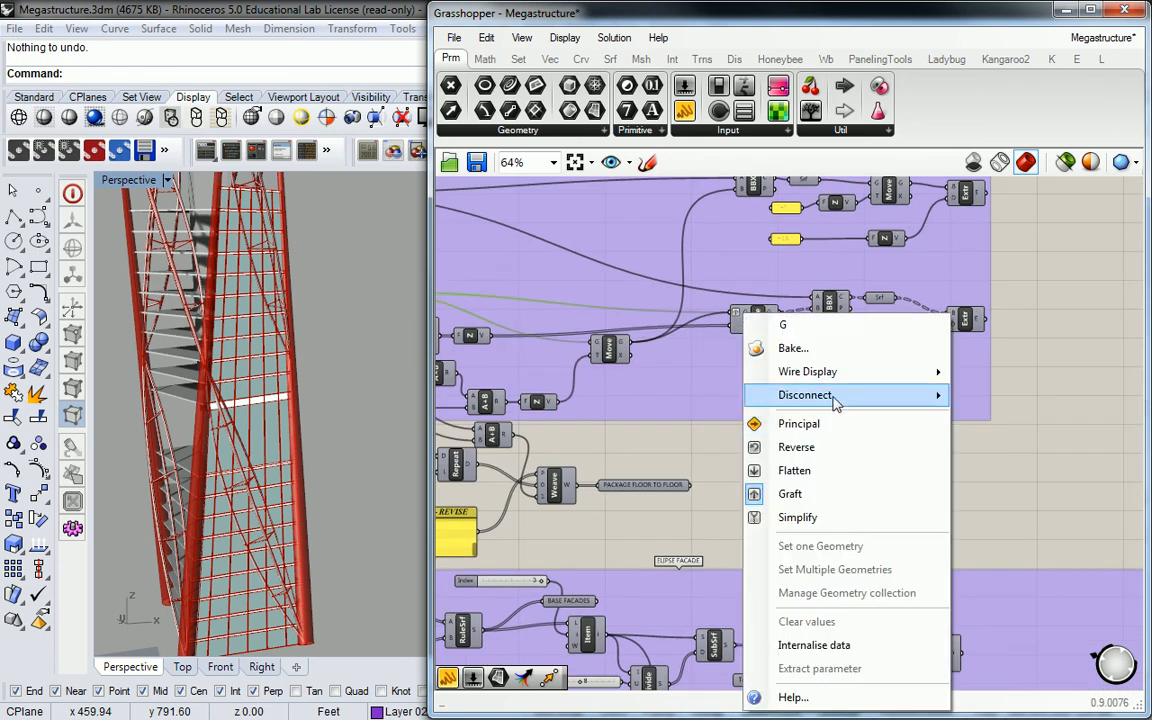
mouse_move(830, 396)
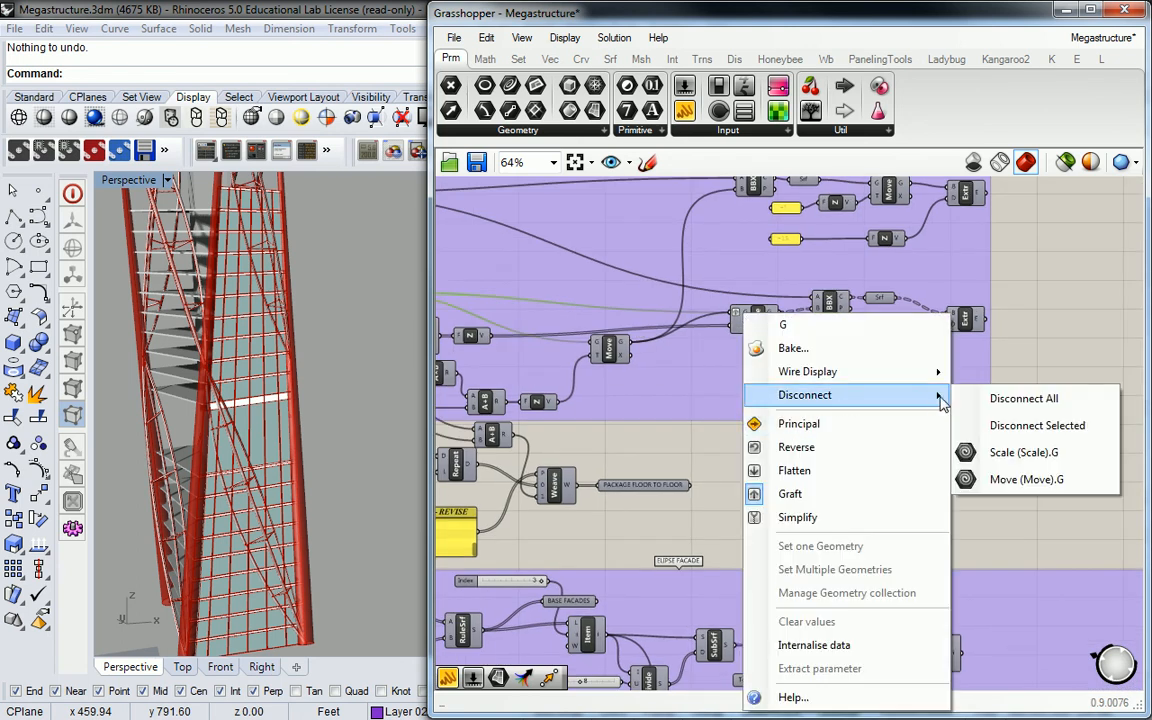
click(1030, 375)
- Trace the Scale output and the upstream Move output that supply the floor plates Move component
right_drag(815, 337, 1043, 308)
click(578, 274)
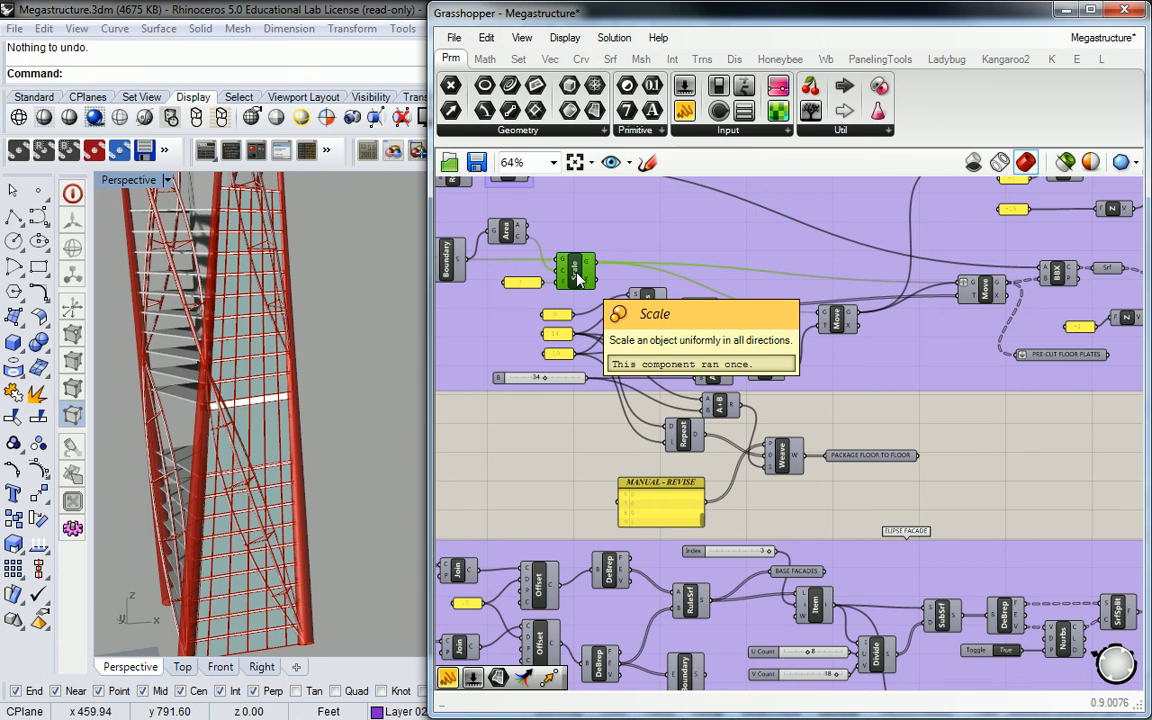
click(840, 322)
click(977, 417)
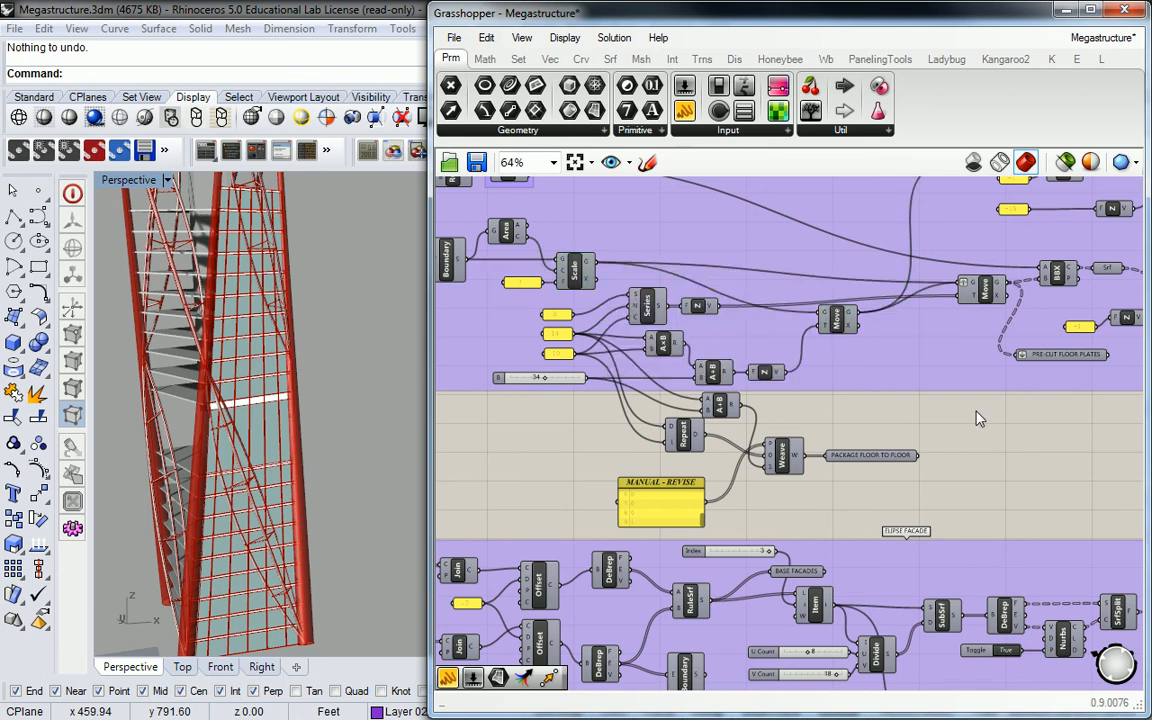